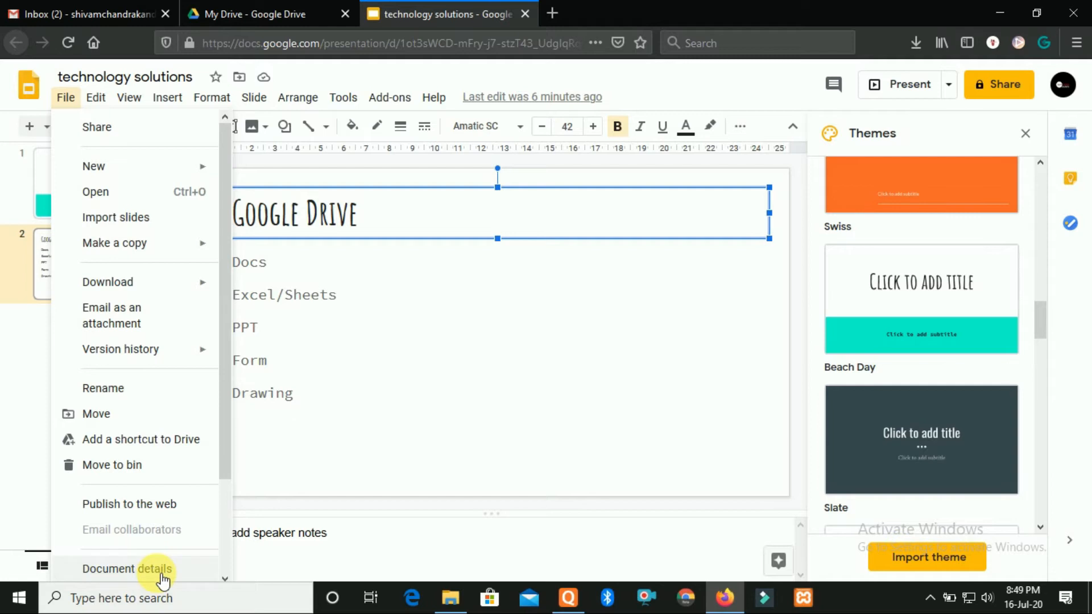
# Open the Motion settings for the Google Drive slide.
pyautogui.click(405, 419)
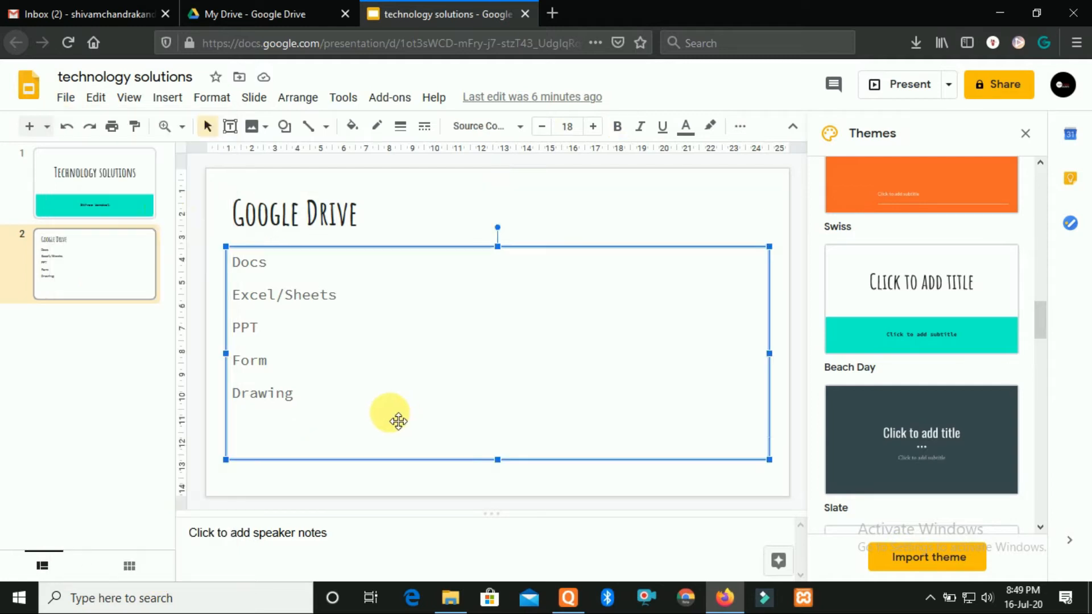
pyautogui.click(102, 97)
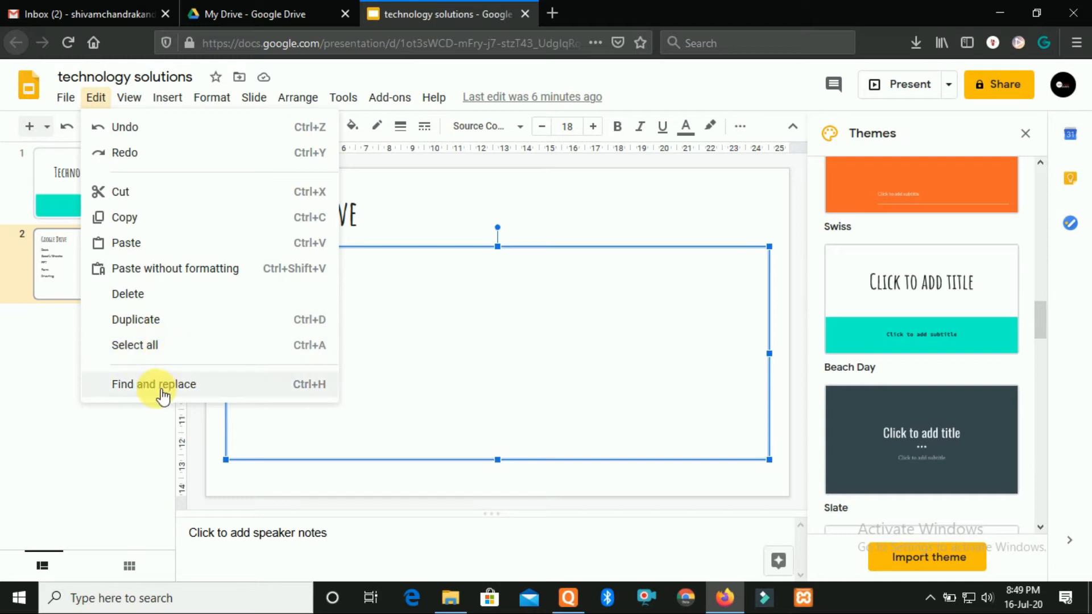
pyautogui.moveTo(137, 108)
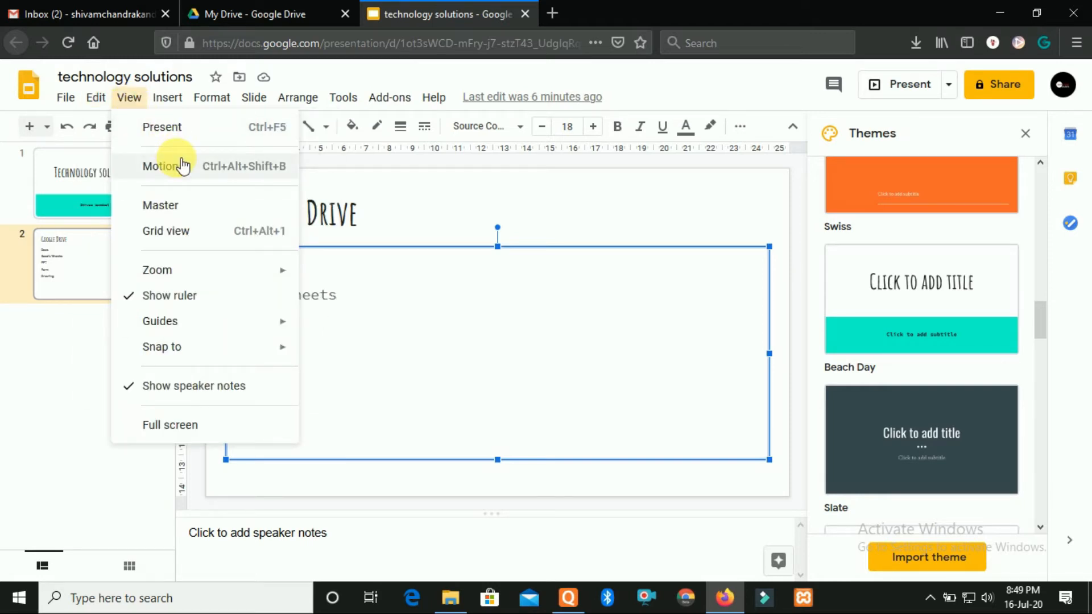
pyautogui.click(165, 171)
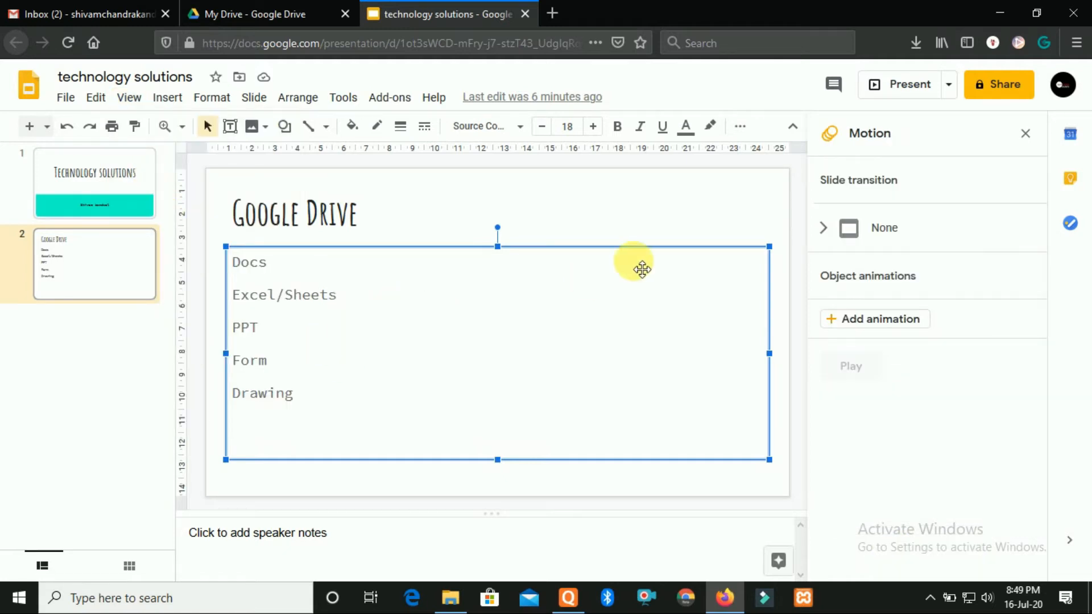
pyautogui.click(103, 101)
pyautogui.moveTo(137, 102)
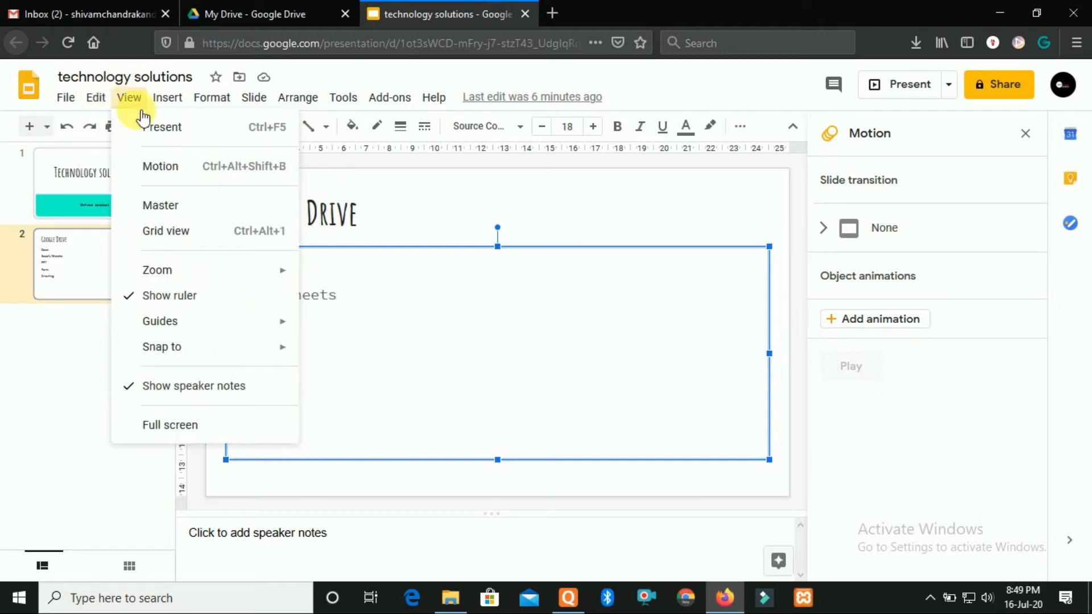
pyautogui.click(399, 307)
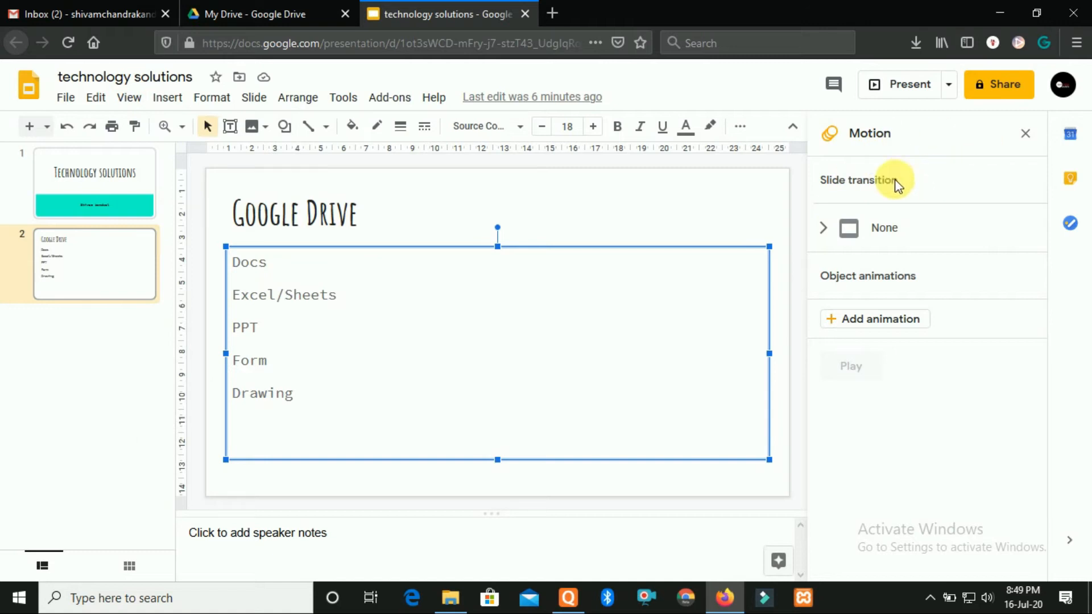
# Set the slide transition to Fade and apply it to all slides.
pyautogui.click(844, 233)
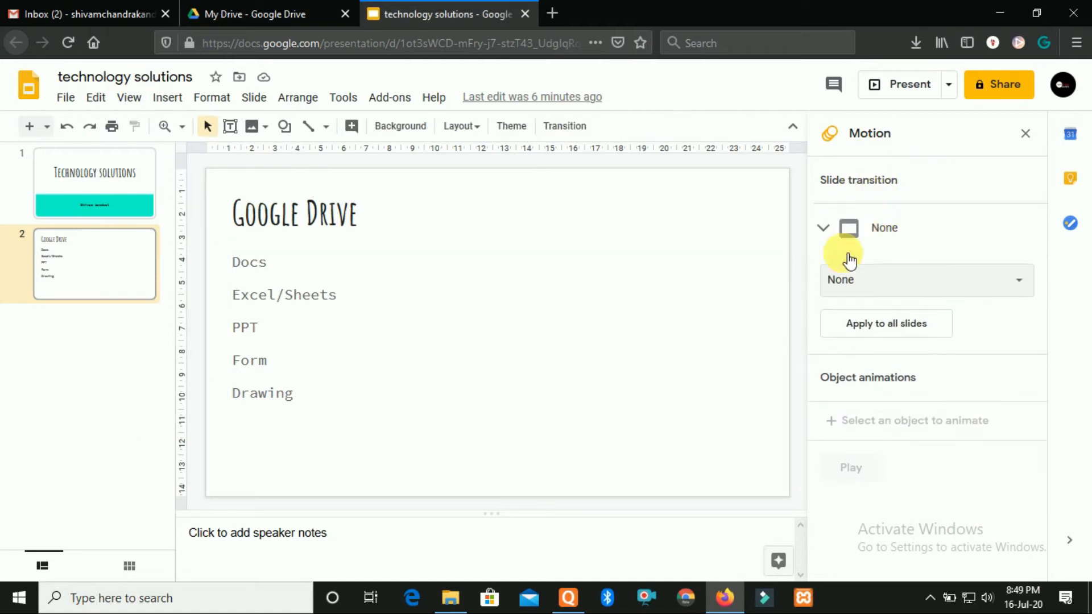
pyautogui.click(927, 285)
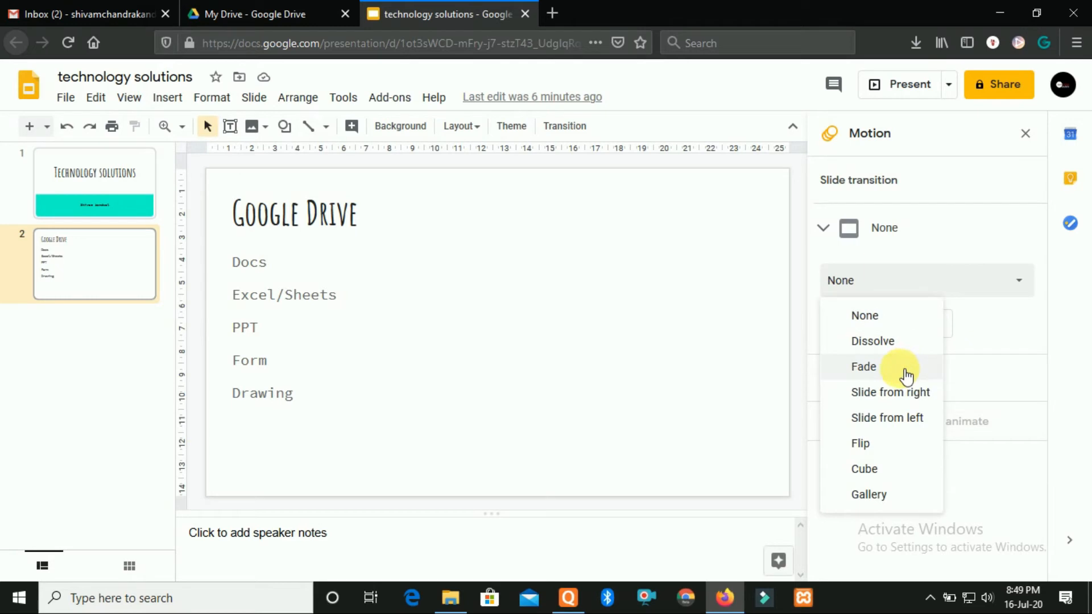
pyautogui.click(885, 375)
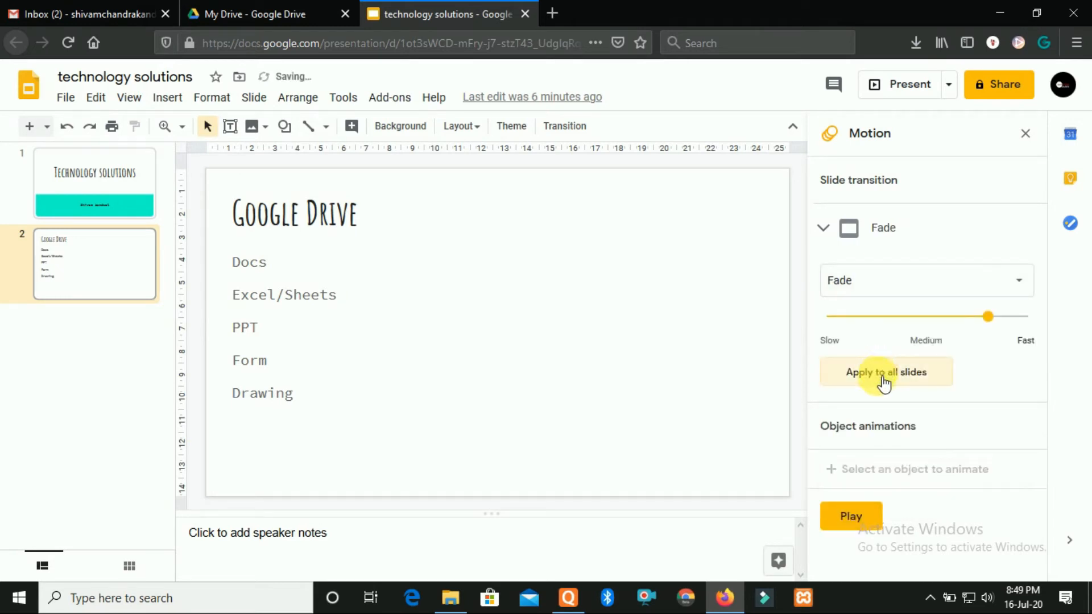
pyautogui.click(882, 378)
# Play the transition preview of the Google Drive slide through to its end and return to editing its list text.
pyautogui.click(861, 520)
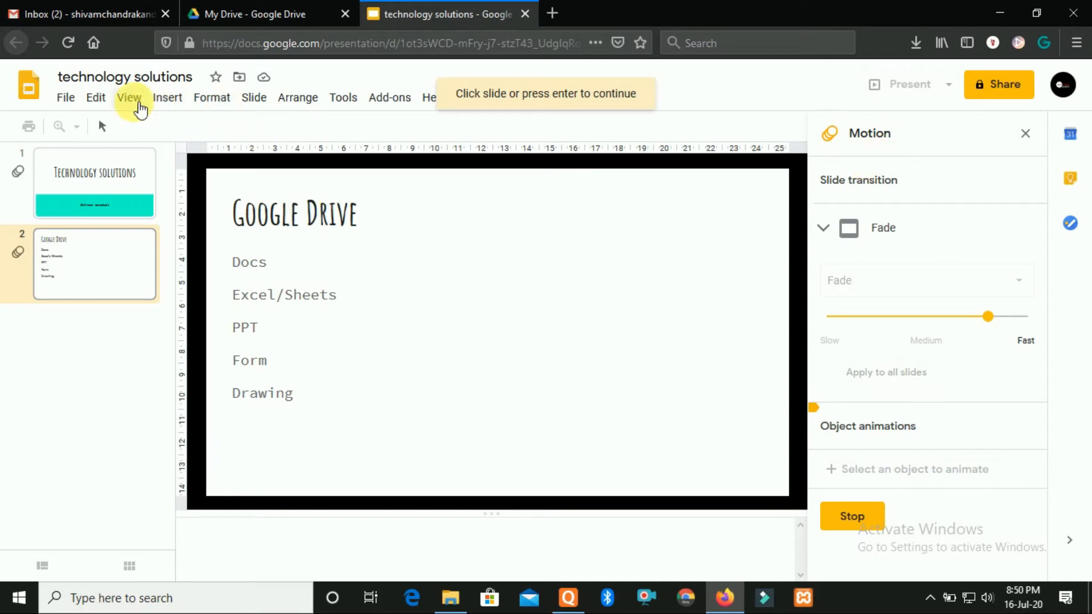
pyautogui.click(132, 100)
pyautogui.click(414, 269)
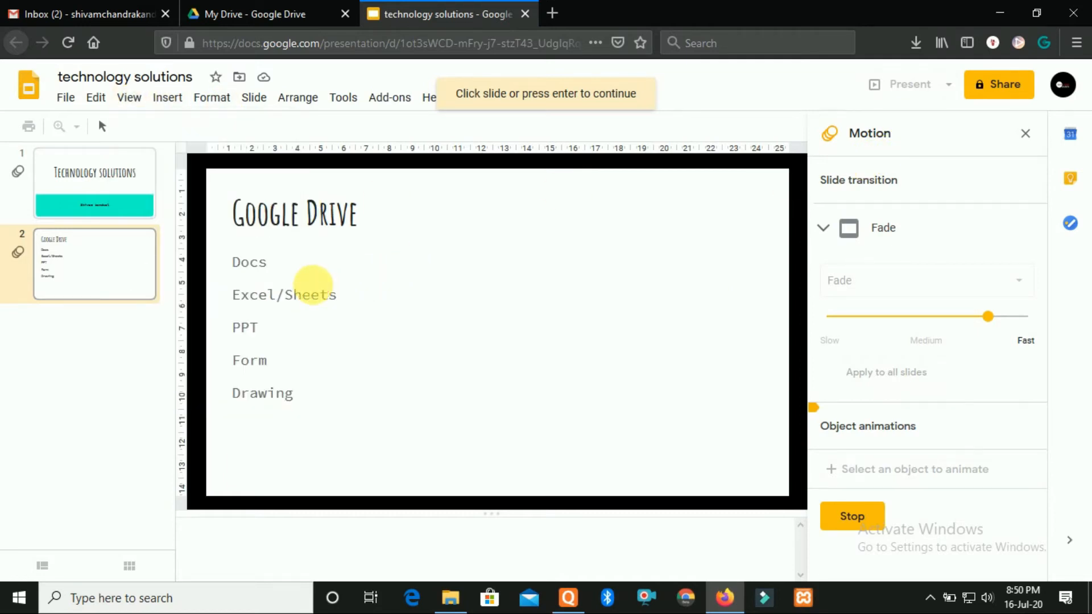
pyautogui.click(309, 285)
pyautogui.click(302, 302)
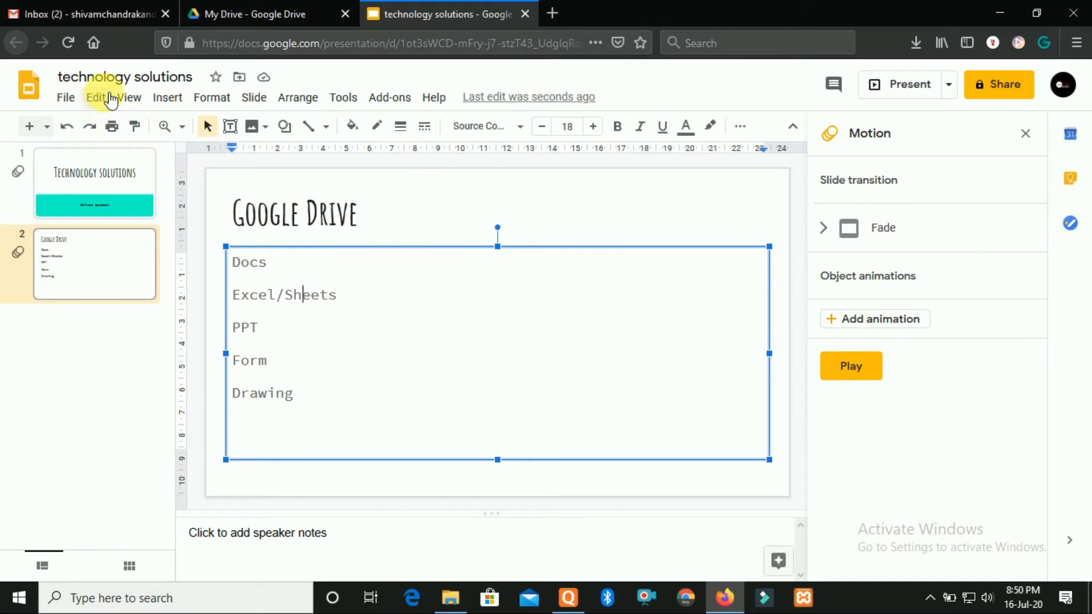
# Try to edit the Beach day theme's master layouts and reload the presentation.
pyautogui.click(132, 98)
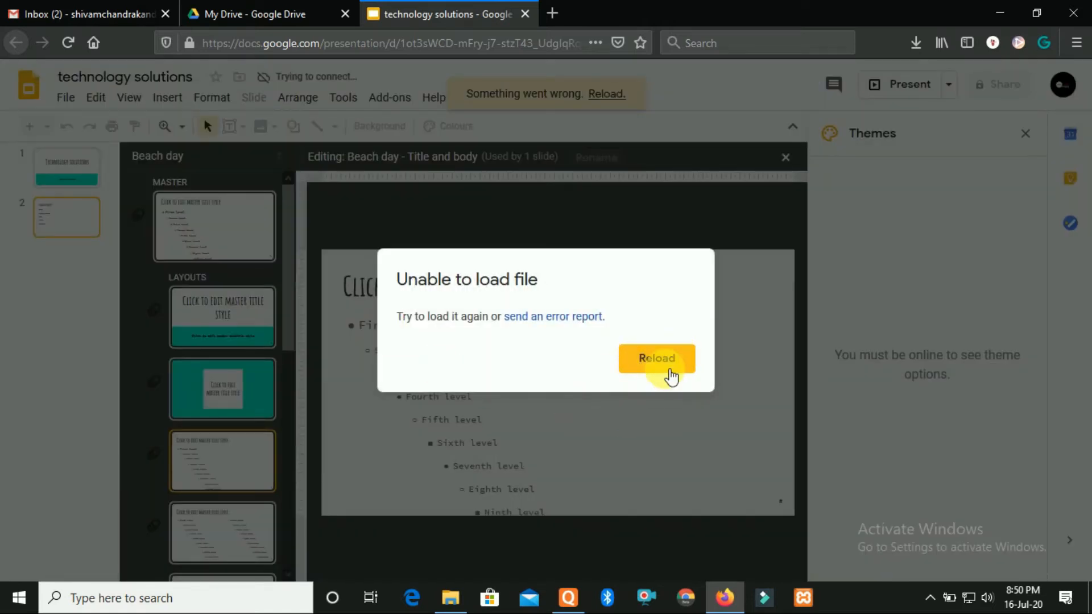
pyautogui.click(657, 359)
pyautogui.tripleClick(463, 331)
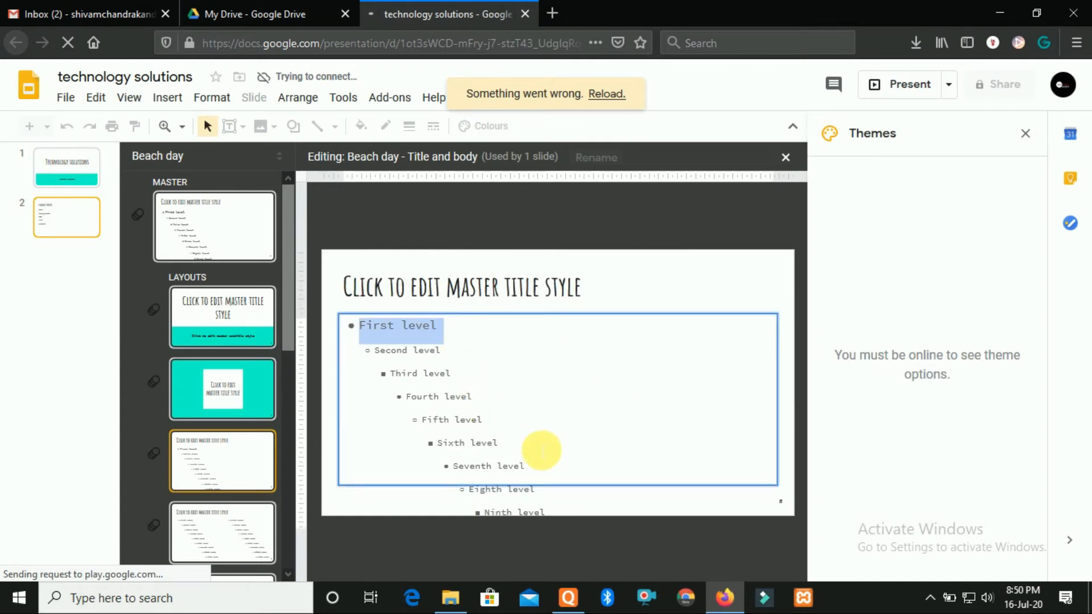
pyautogui.scroll(-1, 438, 383)
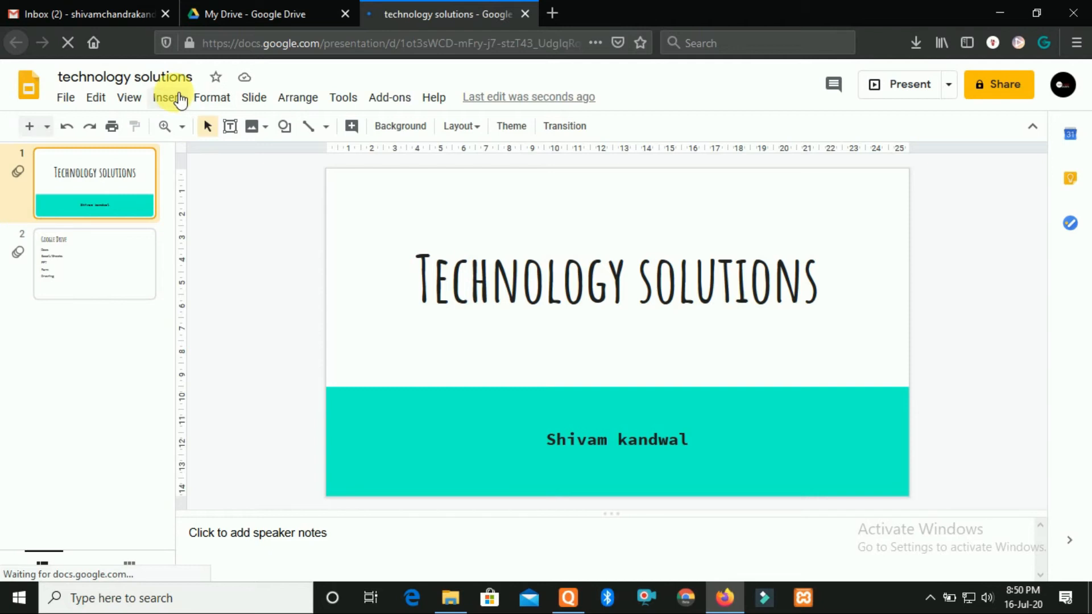
# Examine the available view, insert and title formatting options, including zoom, guides, charts, alignment and line spacing.
pyautogui.click(129, 98)
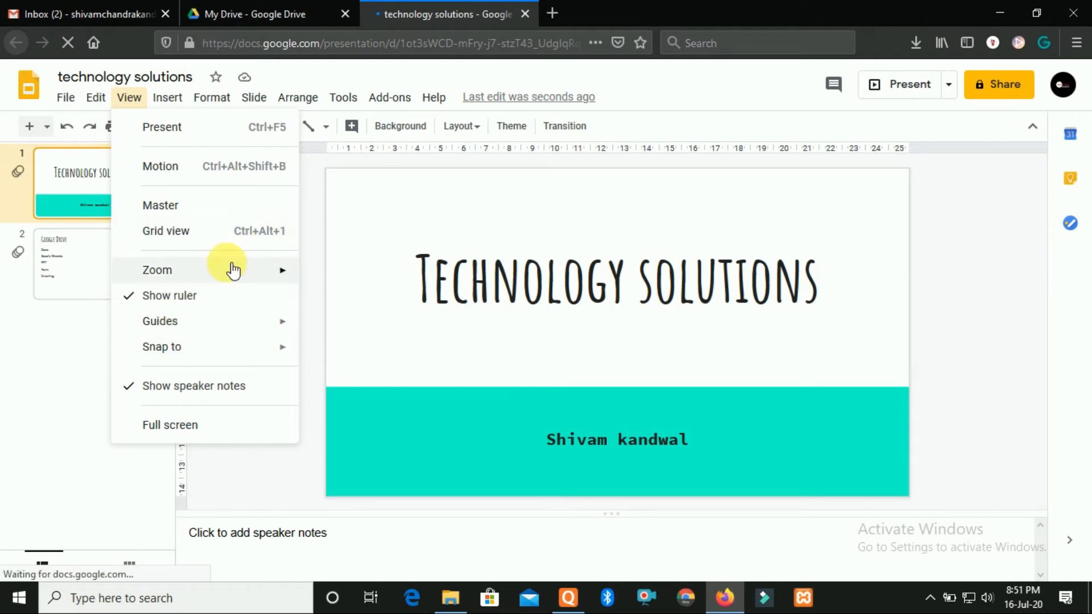
pyautogui.moveTo(240, 272)
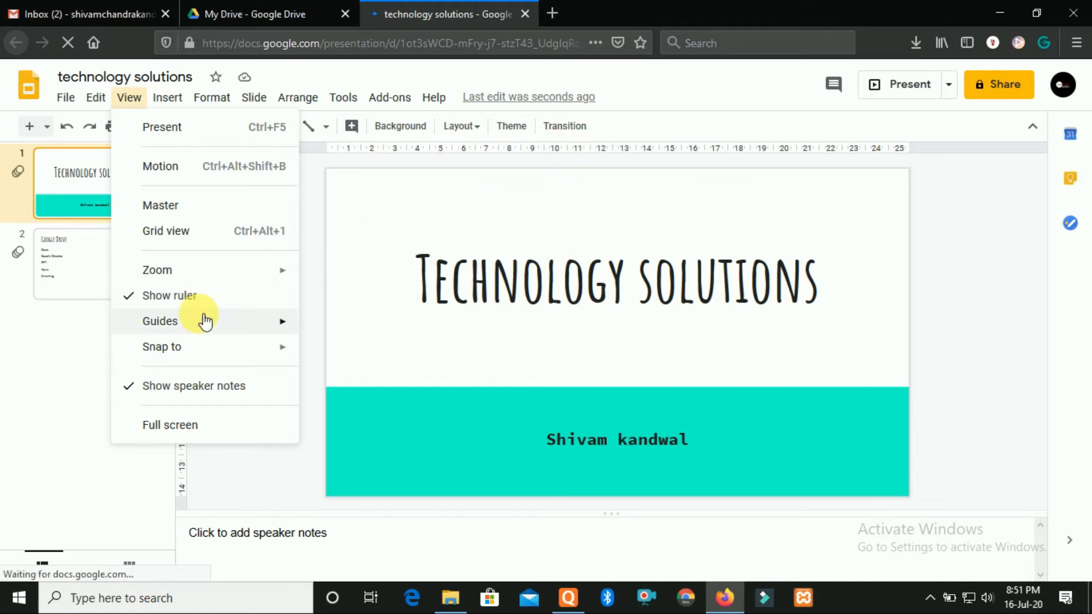
pyautogui.moveTo(239, 319)
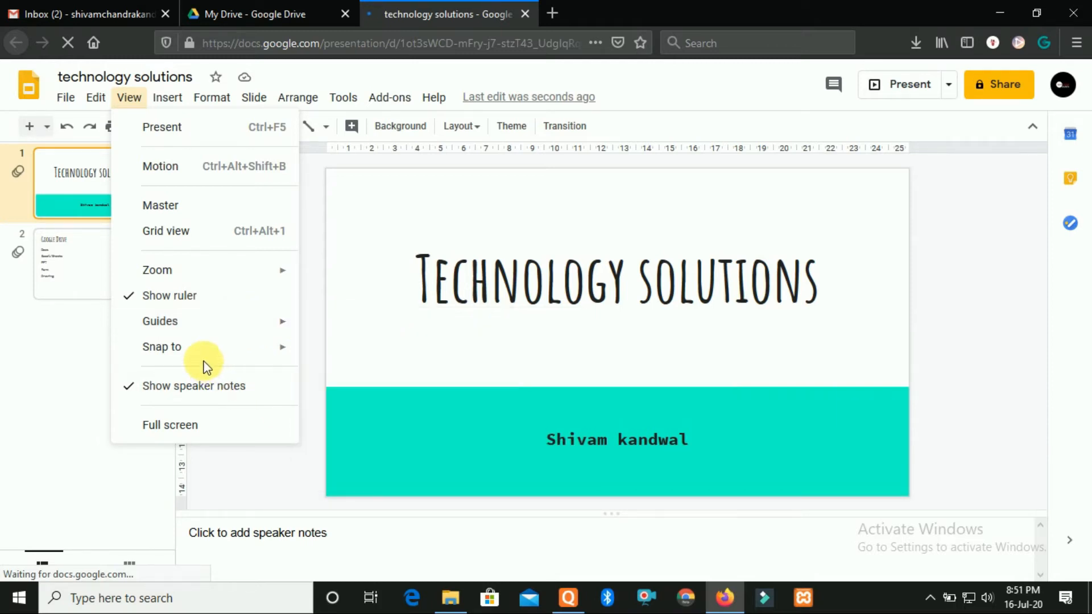
pyautogui.moveTo(225, 359)
pyautogui.click(180, 105)
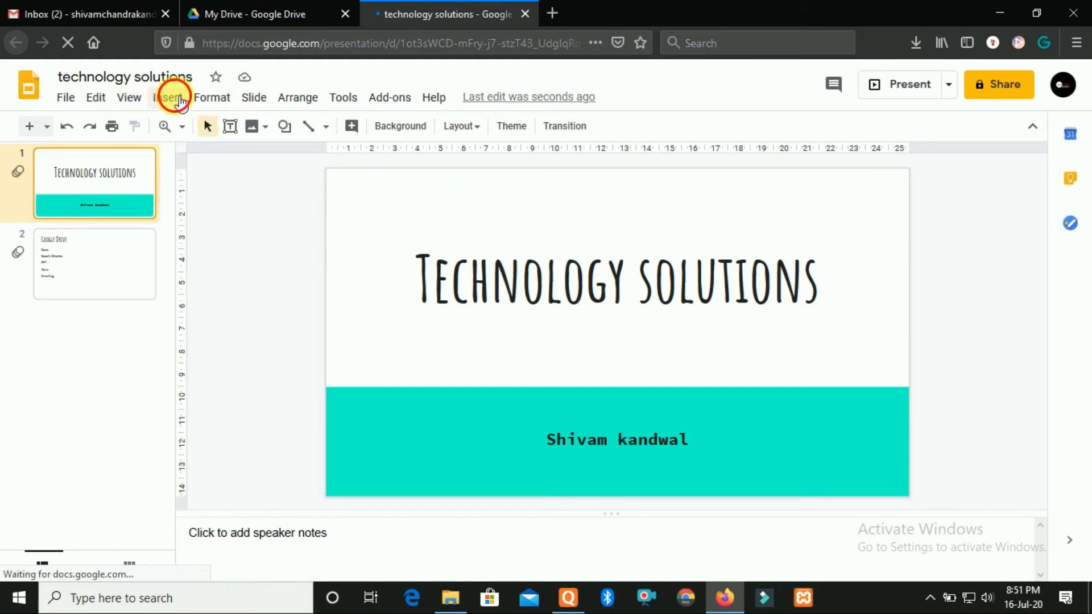
pyautogui.click(178, 101)
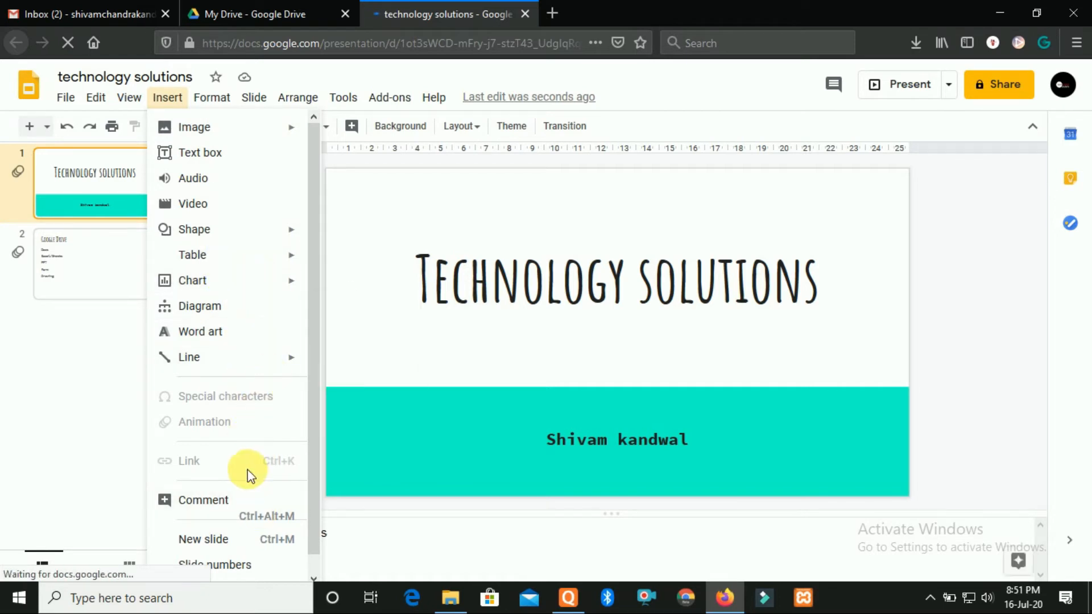
pyautogui.scroll(-1, 249, 475)
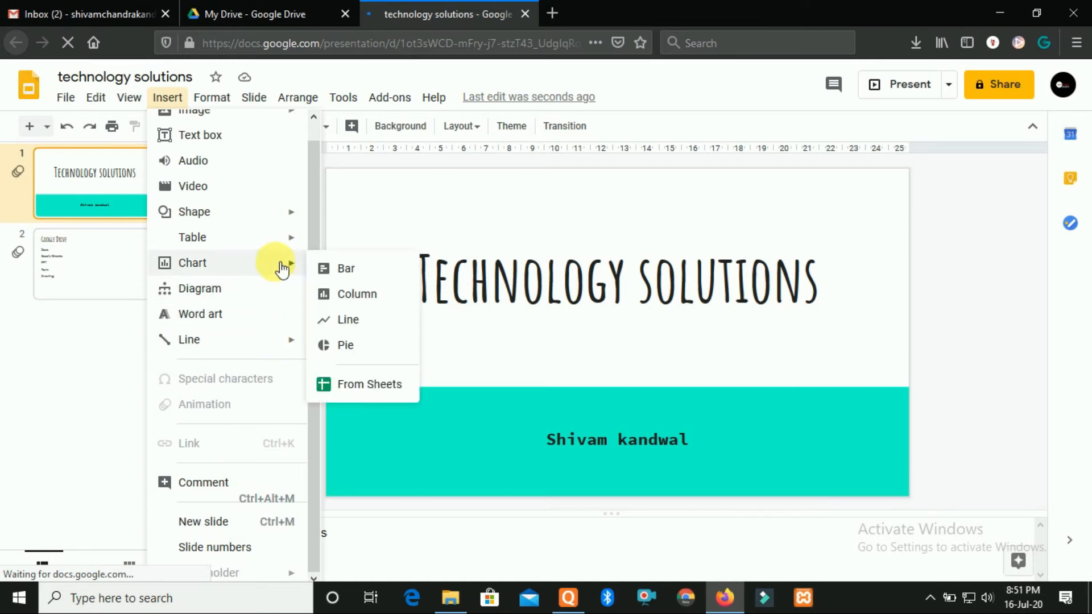
pyautogui.moveTo(205, 107)
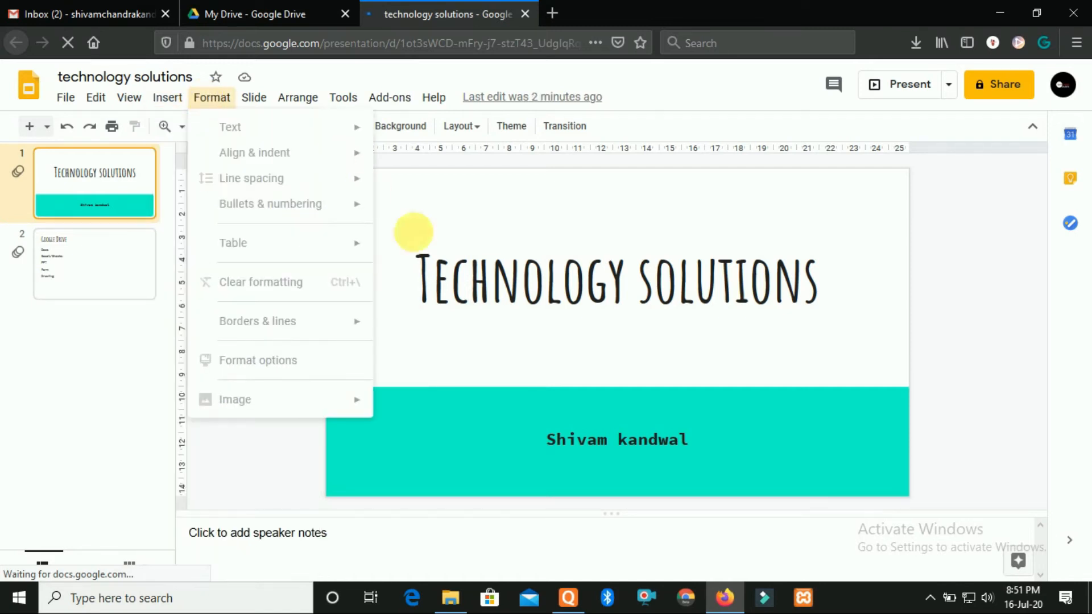
pyautogui.click(491, 279)
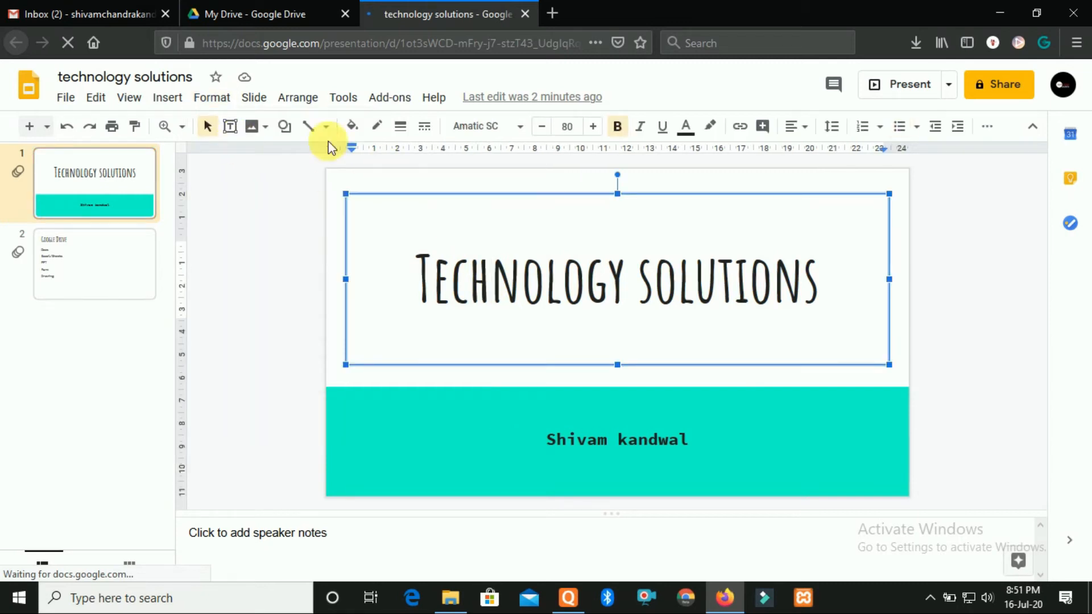
pyautogui.click(216, 100)
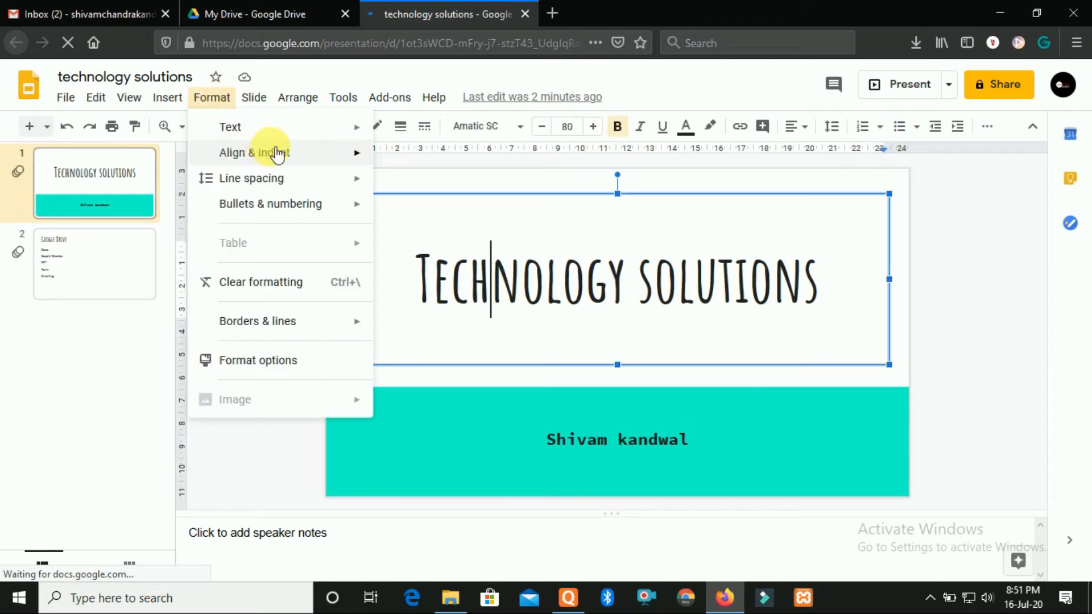
pyautogui.moveTo(293, 136)
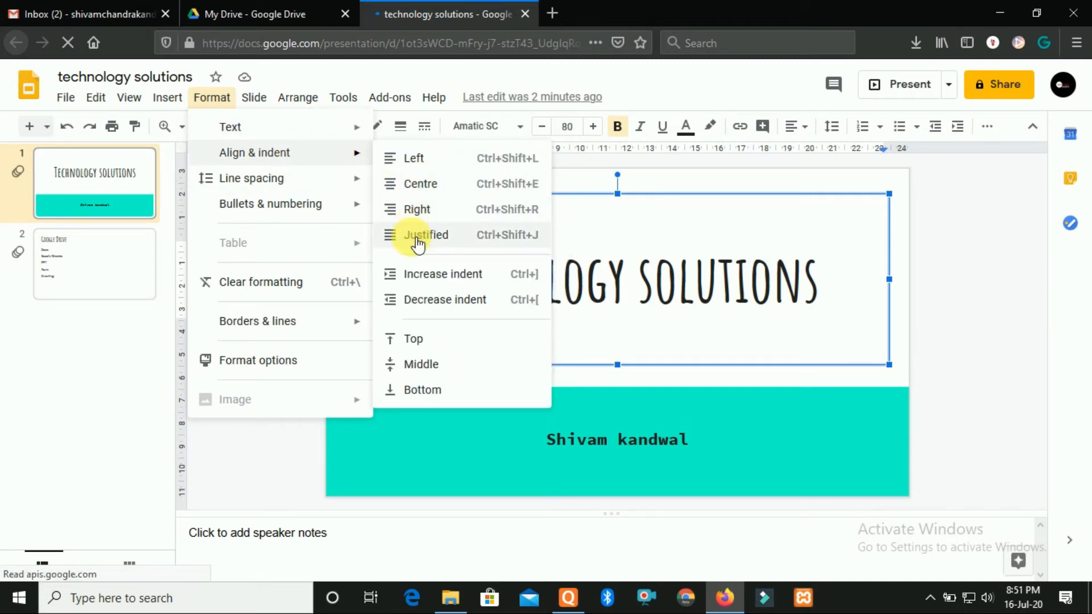
pyautogui.moveTo(281, 181)
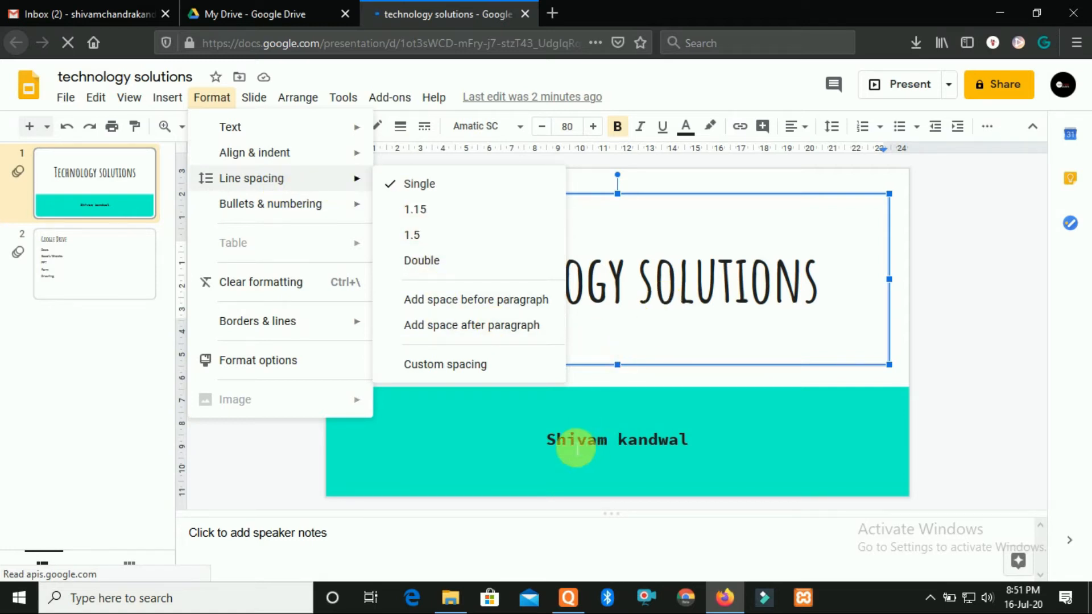
# Break the presenter's name in the title slide's subtitle onto two lines and rejoin it on one line.
pyautogui.click(640, 448)
pyautogui.press('Return')
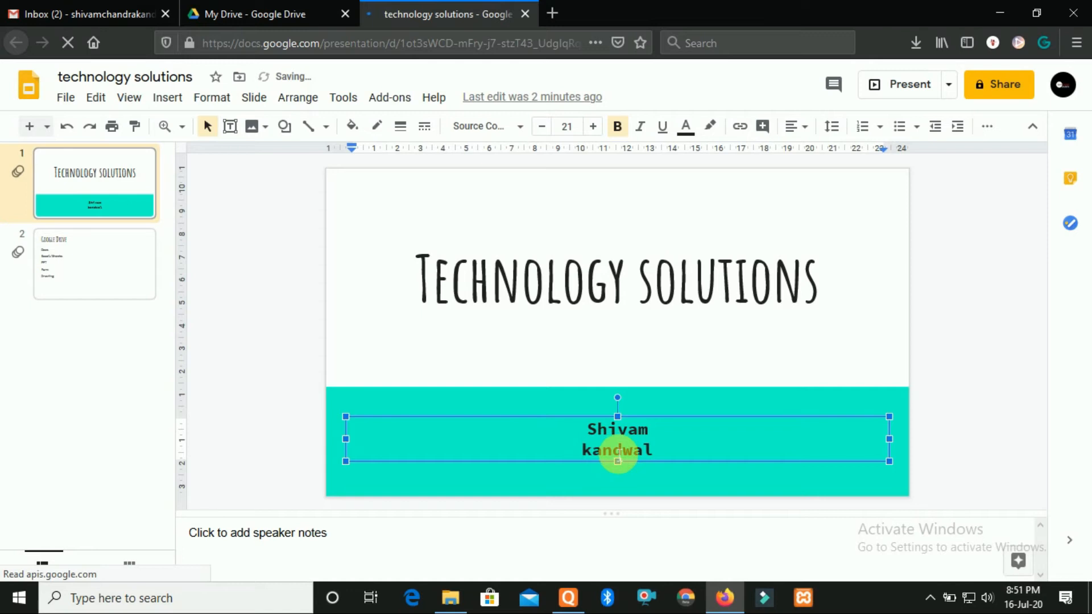
pyautogui.press('BackSpace')
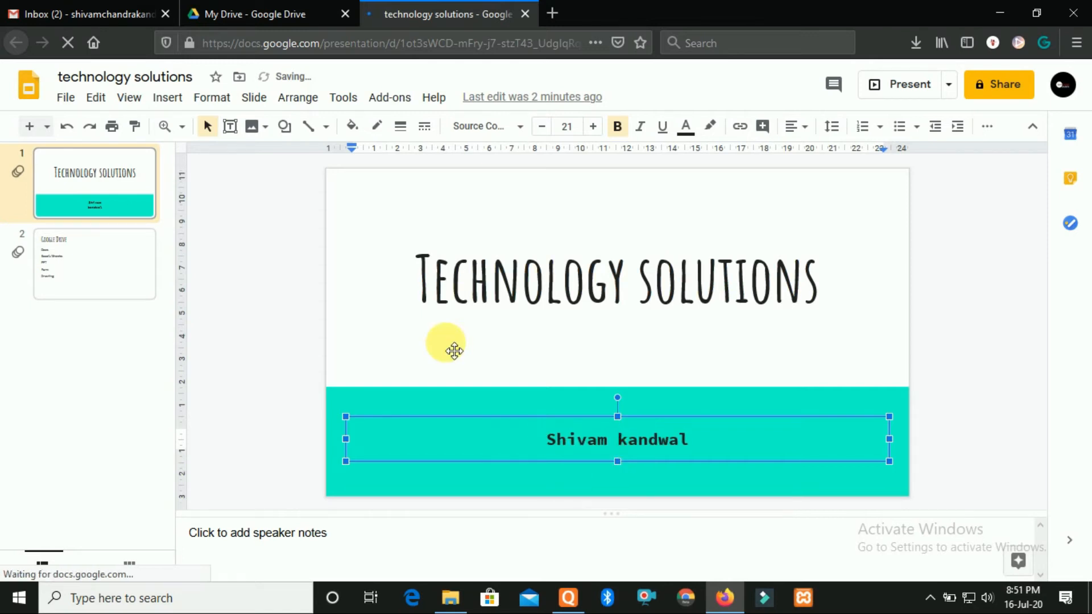
# Set the border colour of the Technology solutions title box to orange.
pyautogui.click(396, 290)
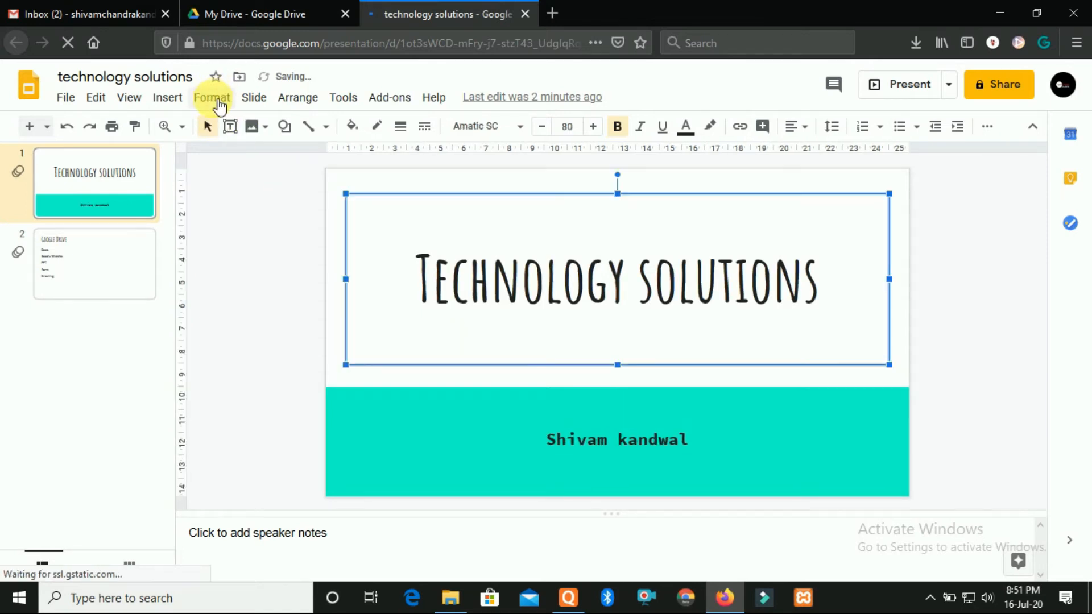
pyautogui.click(218, 102)
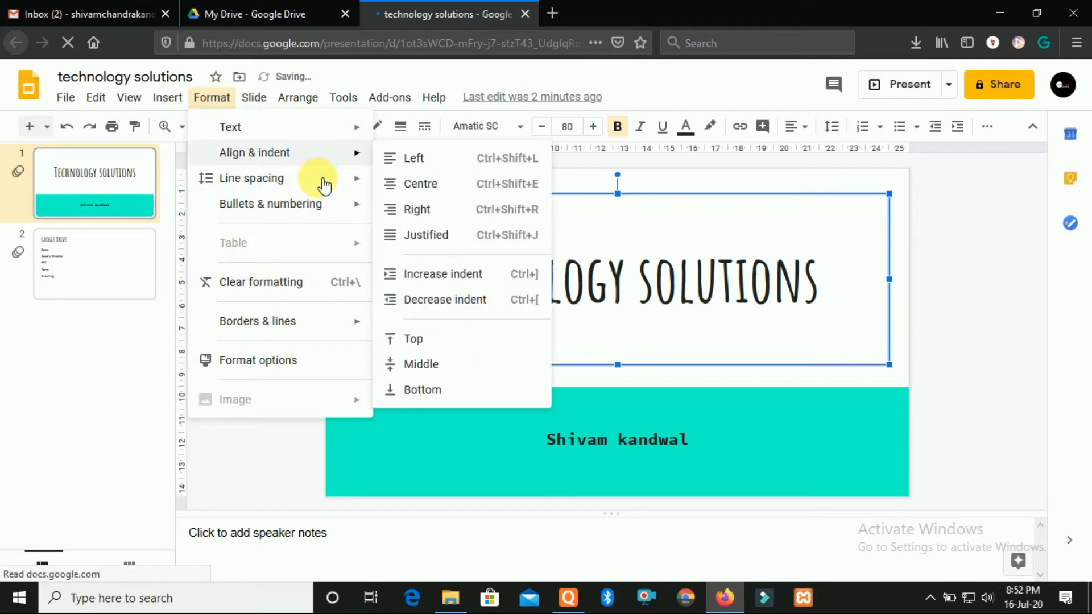
pyautogui.moveTo(324, 201)
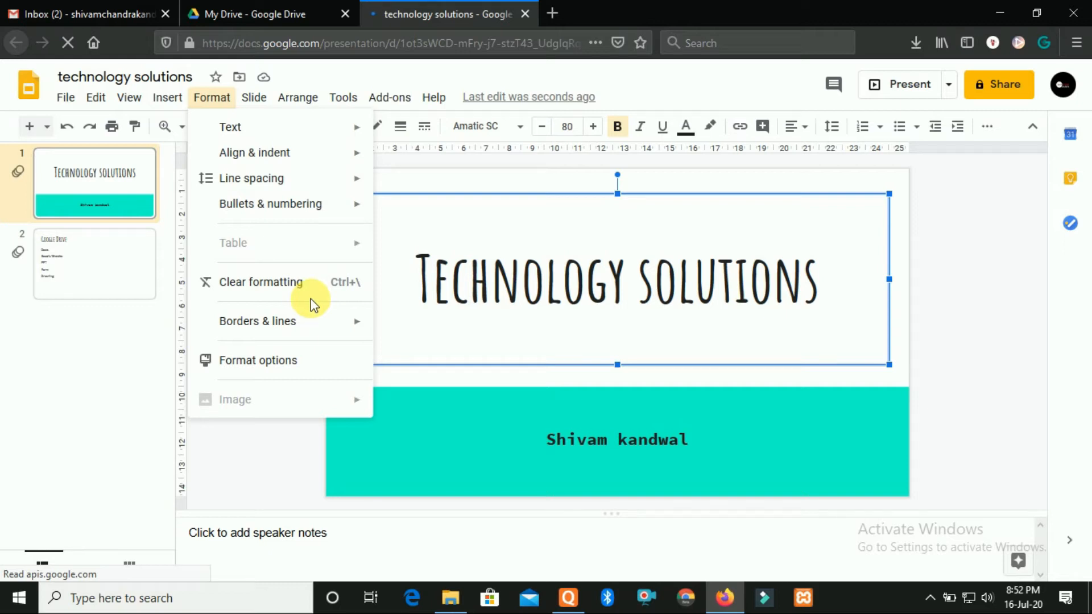
pyautogui.moveTo(260, 336)
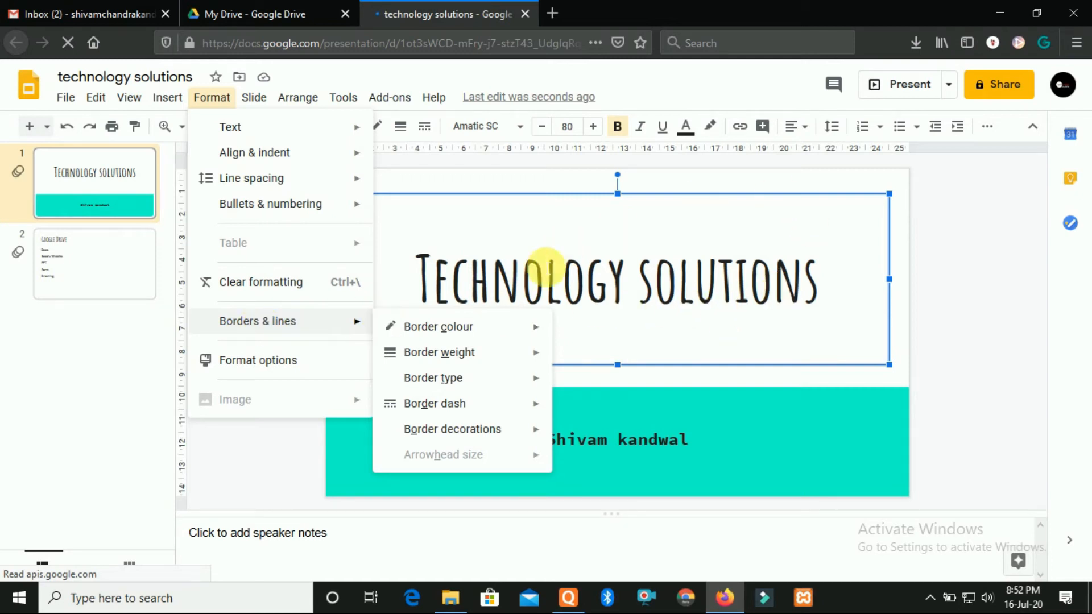
pyautogui.moveTo(512, 335)
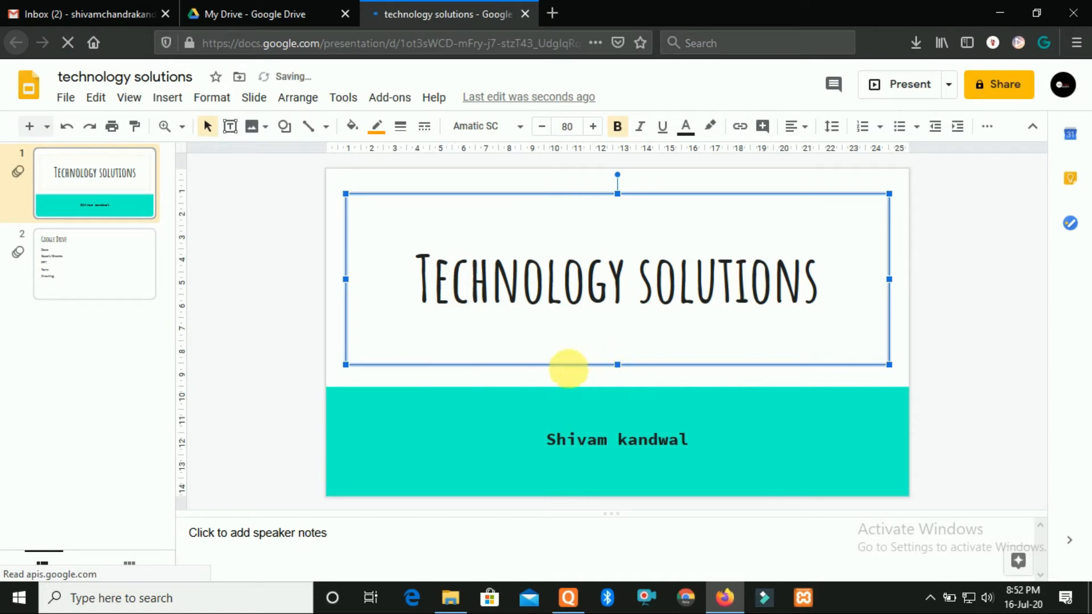
# Move the Technology solutions title box lower on the slide and undo the move.
pyautogui.moveTo(398, 246); pyautogui.dragTo(510, 298)
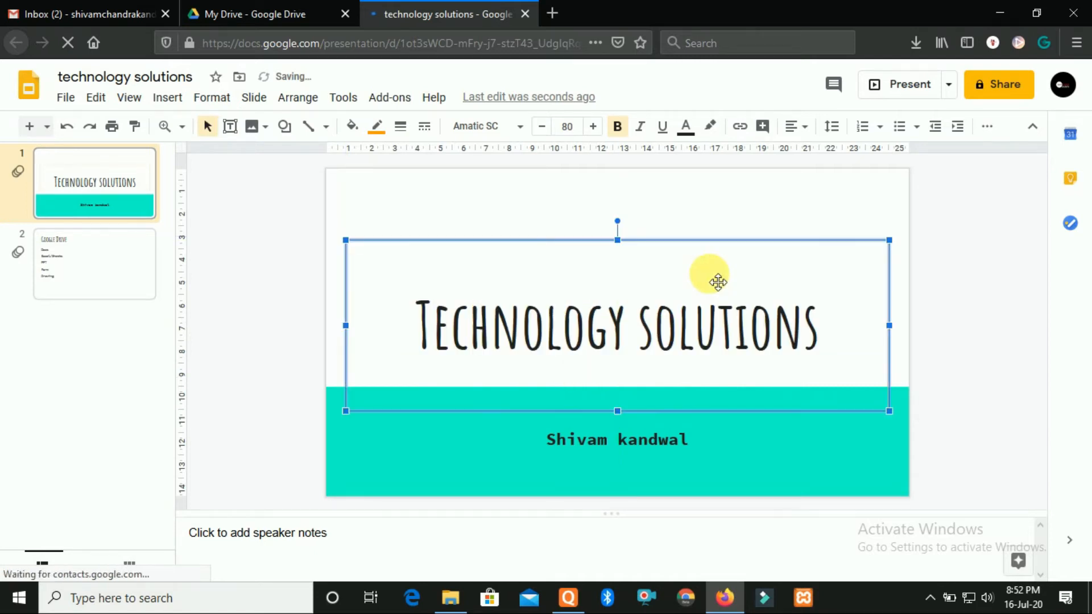
pyautogui.hotkey('ctrl', 'z')
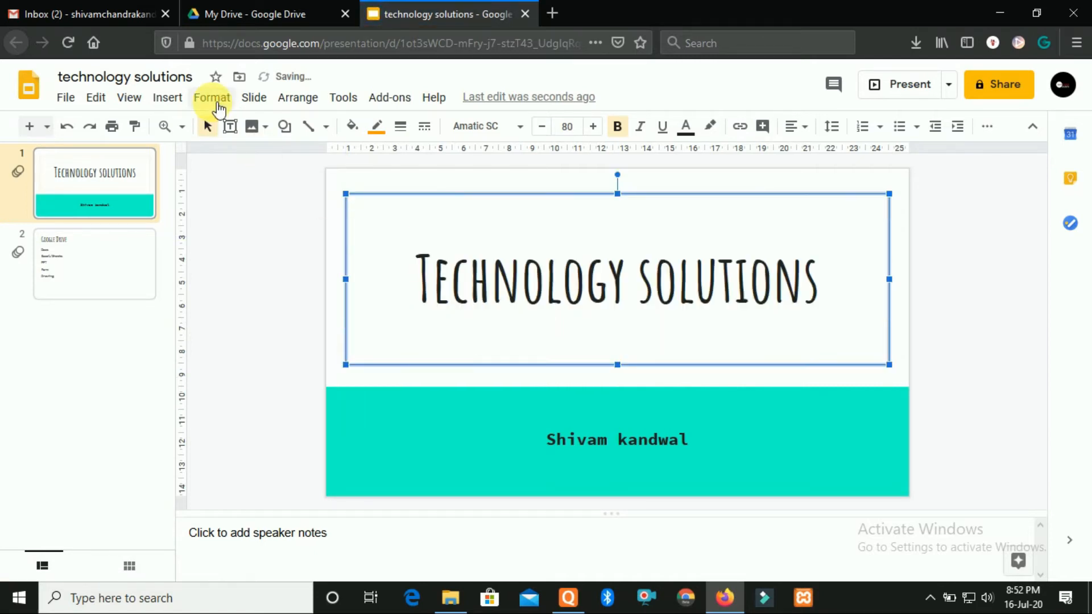
# Open the Technology solutions title box's format options and examine its size and rotation, position and text fitting settings.
pyautogui.click(211, 97)
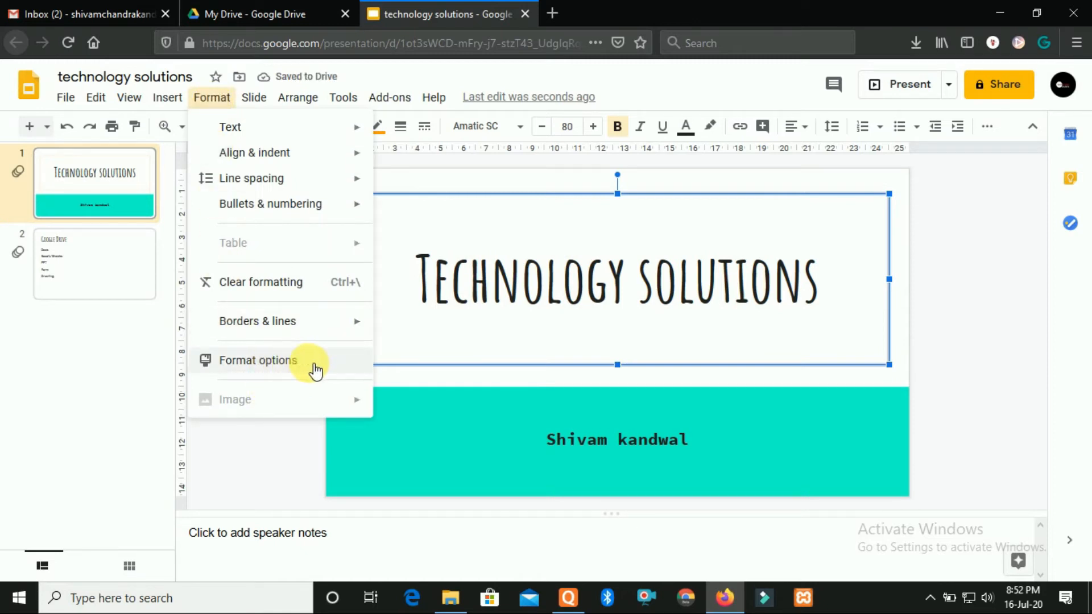
pyautogui.click(276, 367)
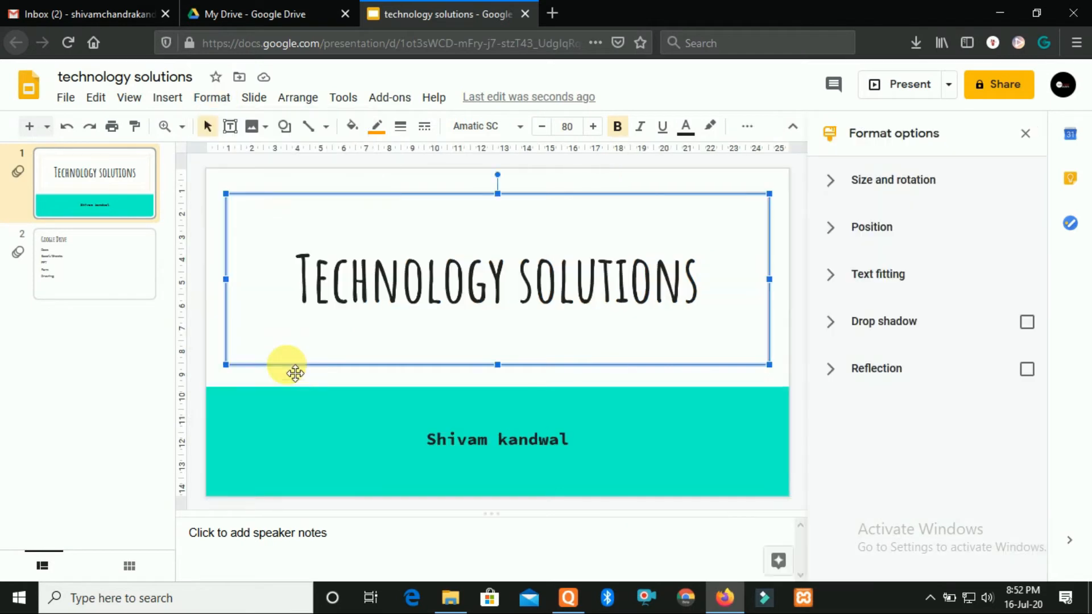
pyautogui.click(957, 198)
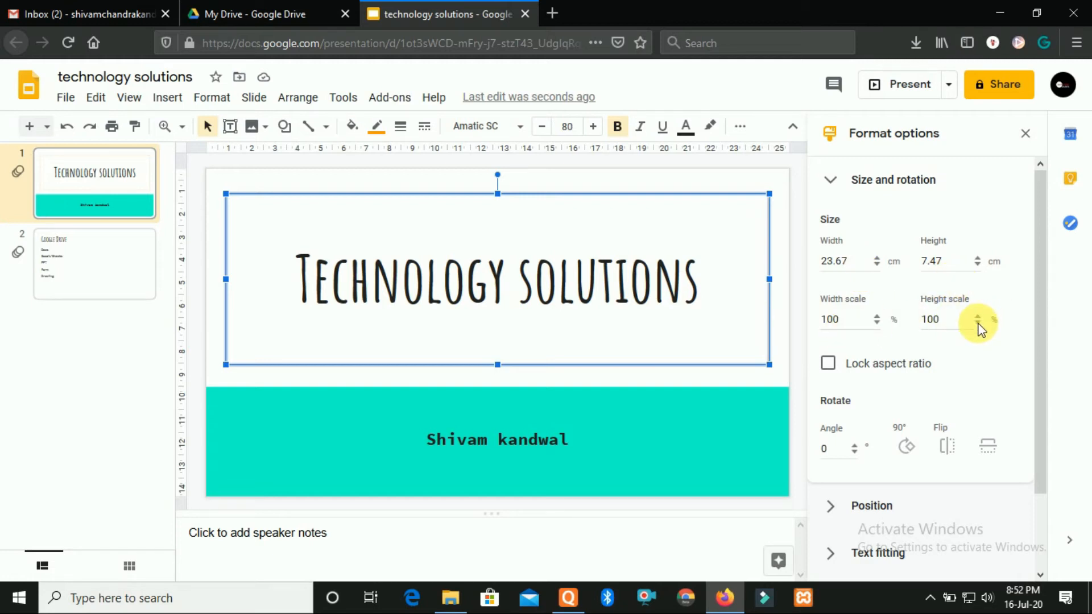
pyautogui.scroll(-1, 965, 340)
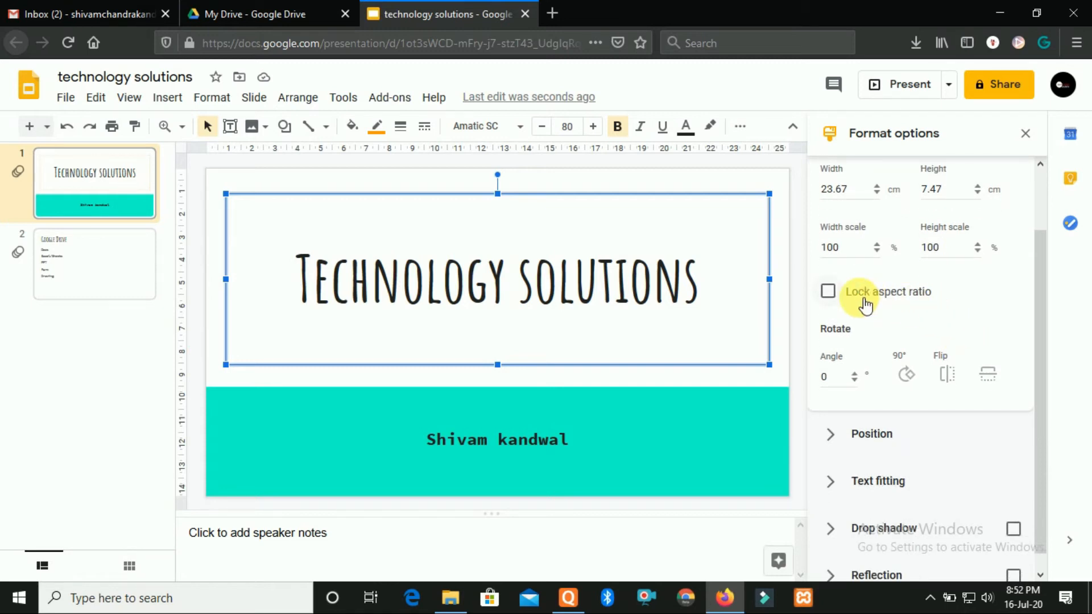
pyautogui.scroll(-1, 898, 300)
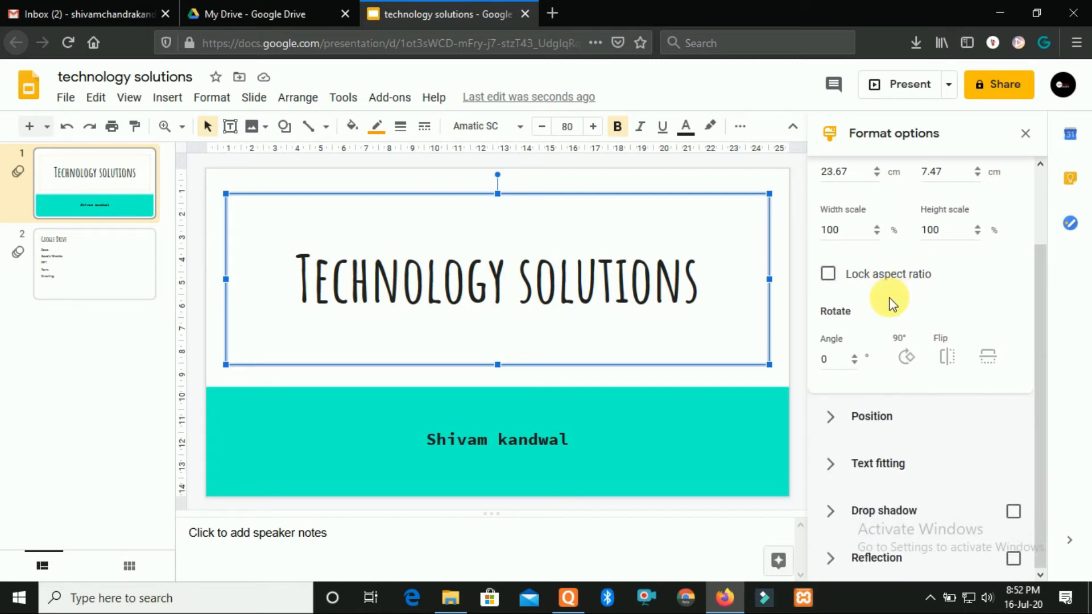
pyautogui.click(859, 424)
pyautogui.scroll(-3, 886, 483)
pyautogui.click(900, 352)
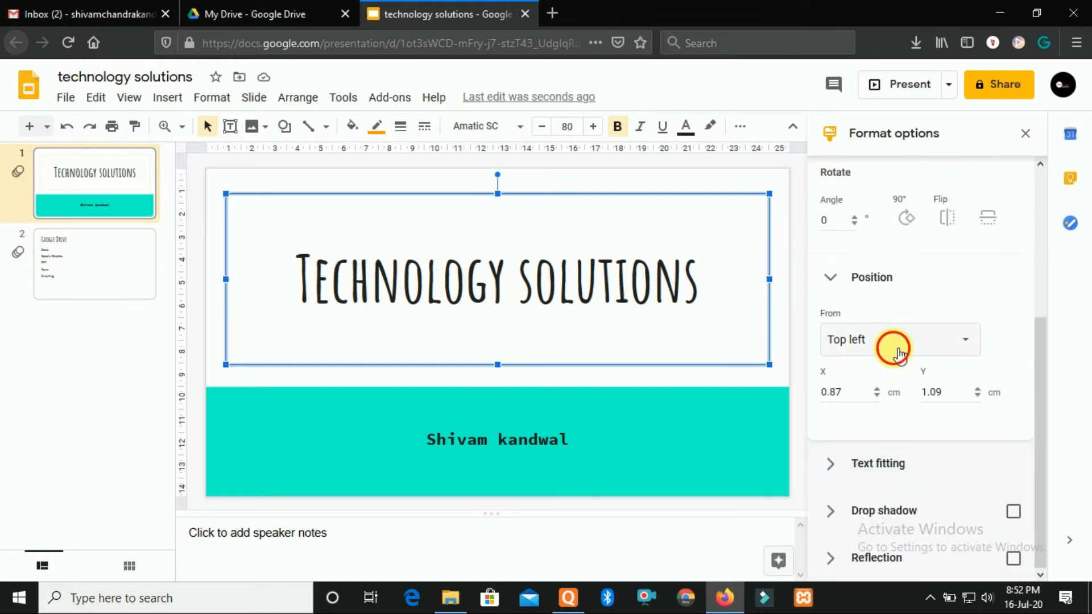
pyautogui.click(895, 377)
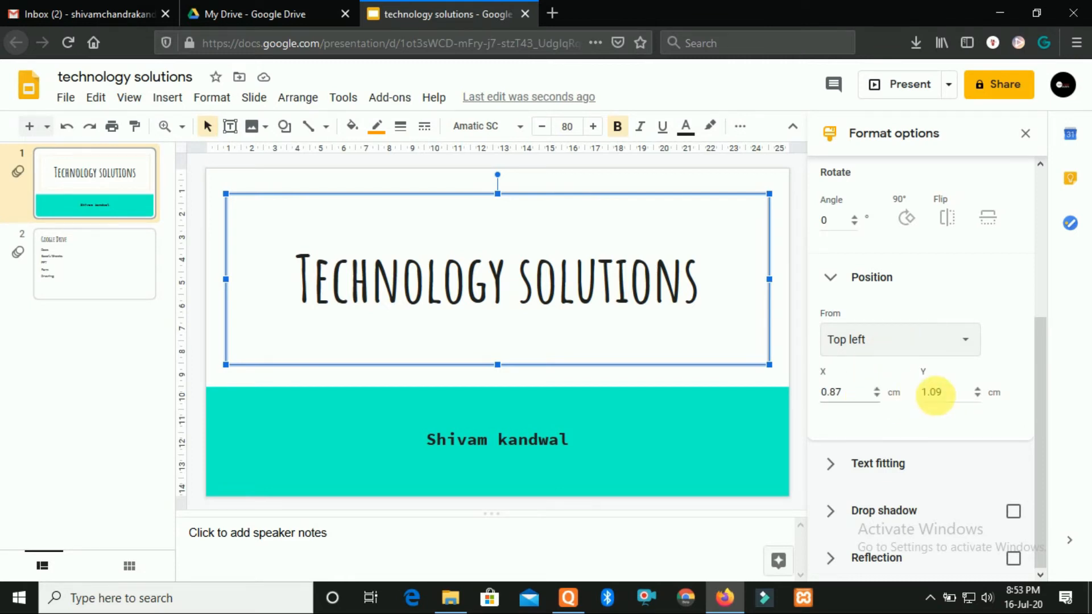
pyautogui.click(882, 462)
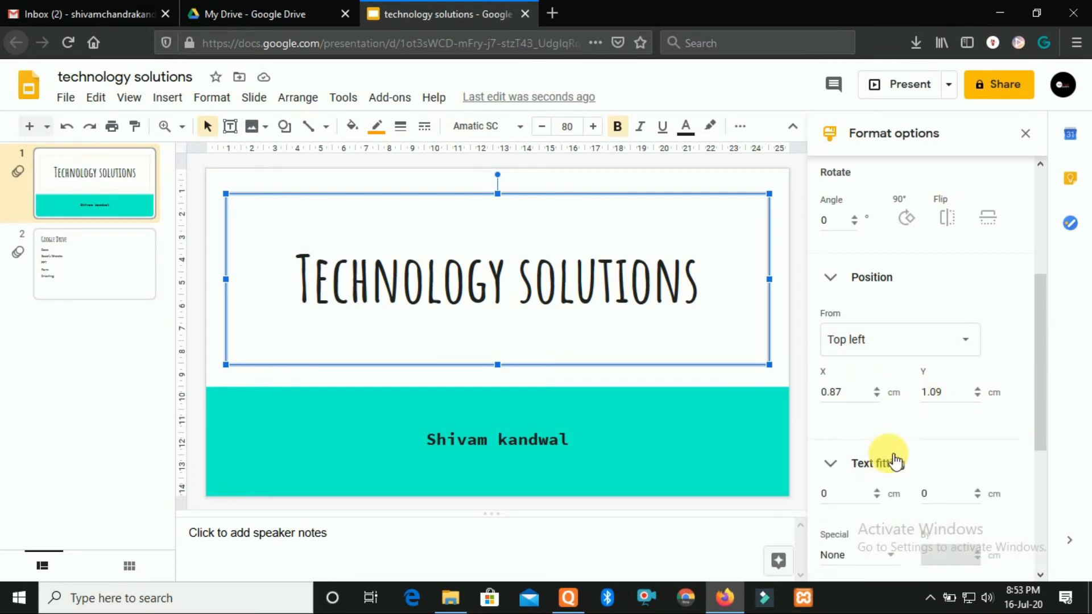